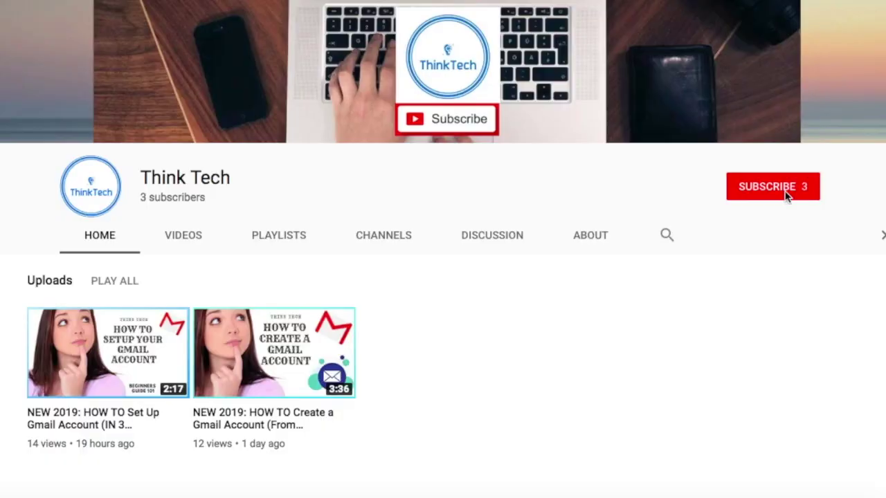
# Step: Subscribe to the Think Tech YouTube channel
pyautogui.click(786, 197)
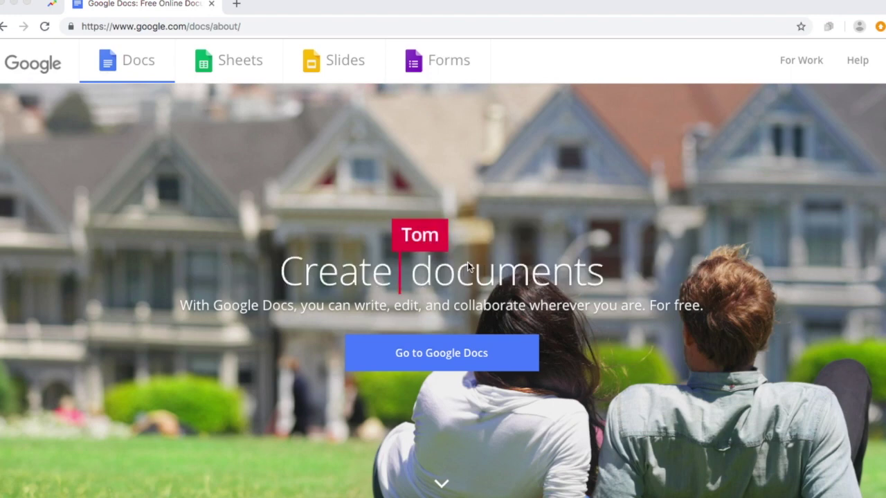
# Step: Go from the Google Docs about page to the Docs home
pyautogui.click(461, 355)
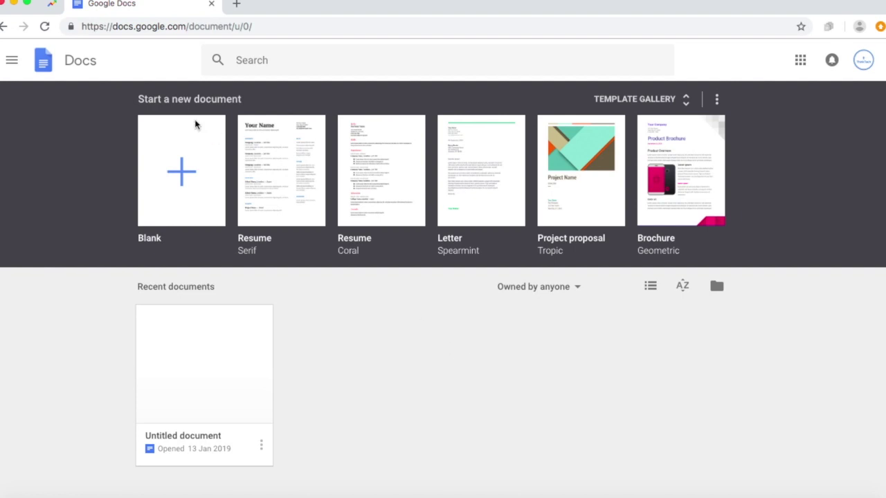
# Step: Start a blank document and browse the Edit, Insert, Format, Tools, Add-ons and Help menus
pyautogui.click(183, 173)
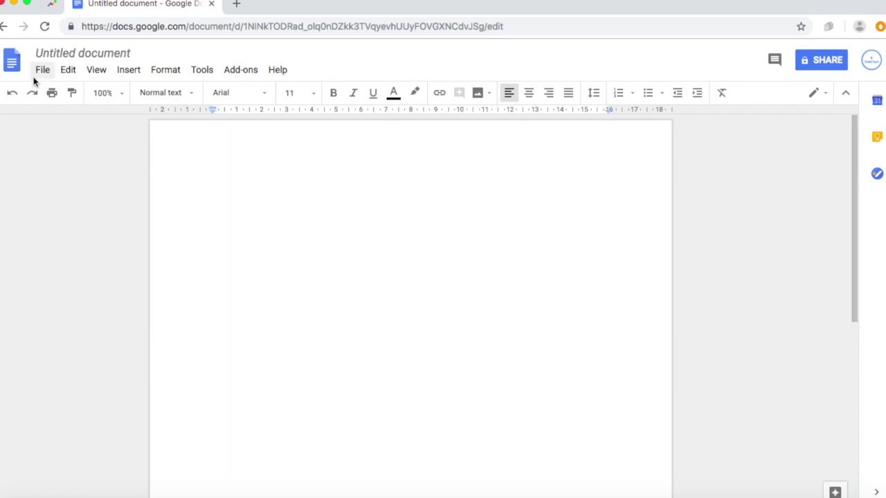
pyautogui.click(95, 71)
pyautogui.click(130, 72)
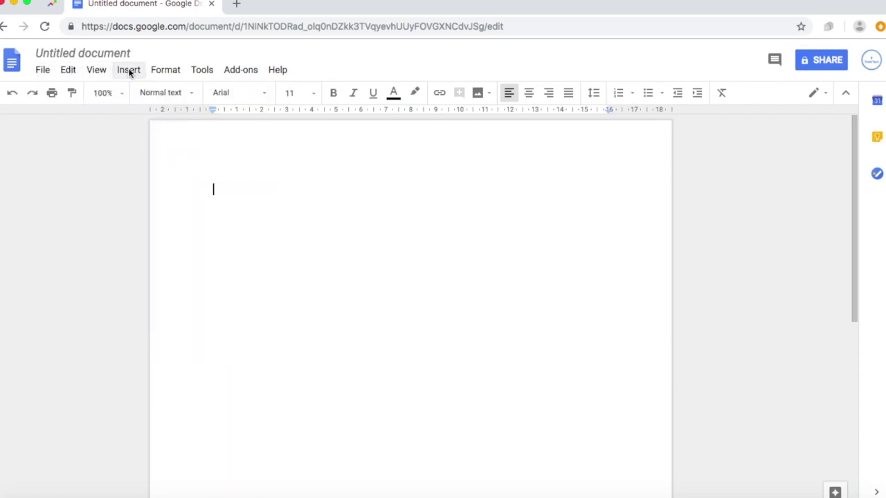
pyautogui.click(129, 72)
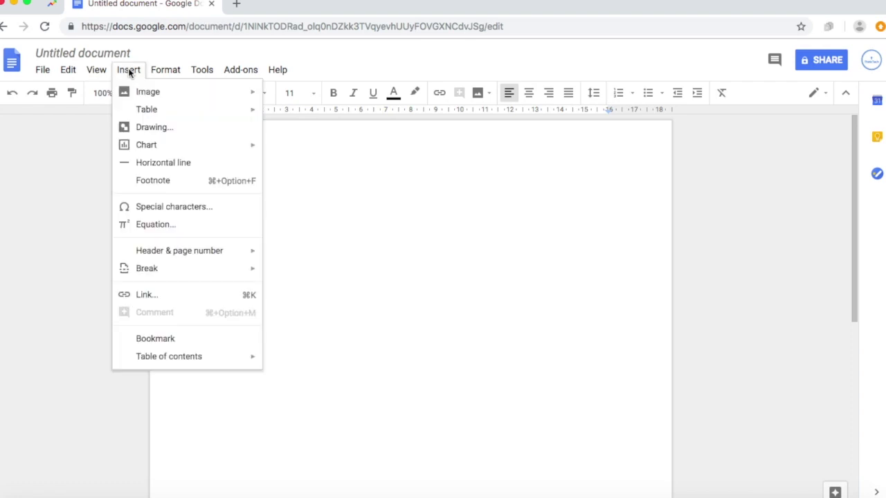
pyautogui.moveTo(173, 66)
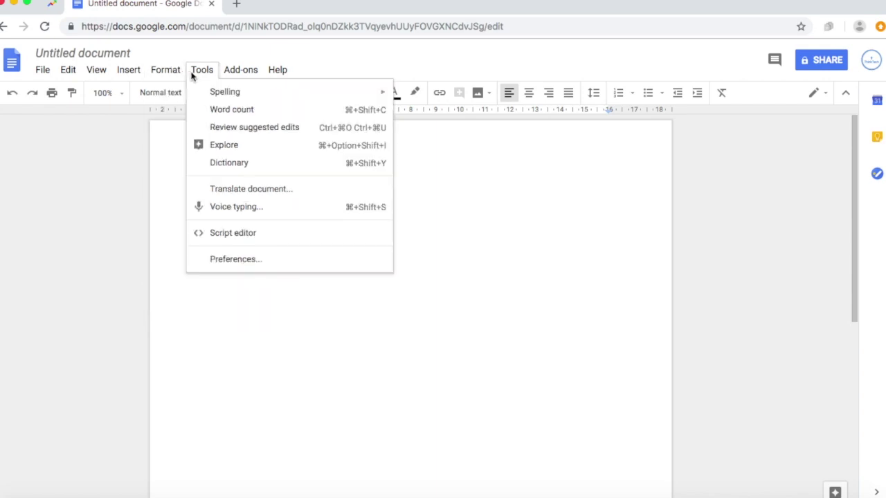
pyautogui.moveTo(242, 69)
pyautogui.moveTo(277, 75)
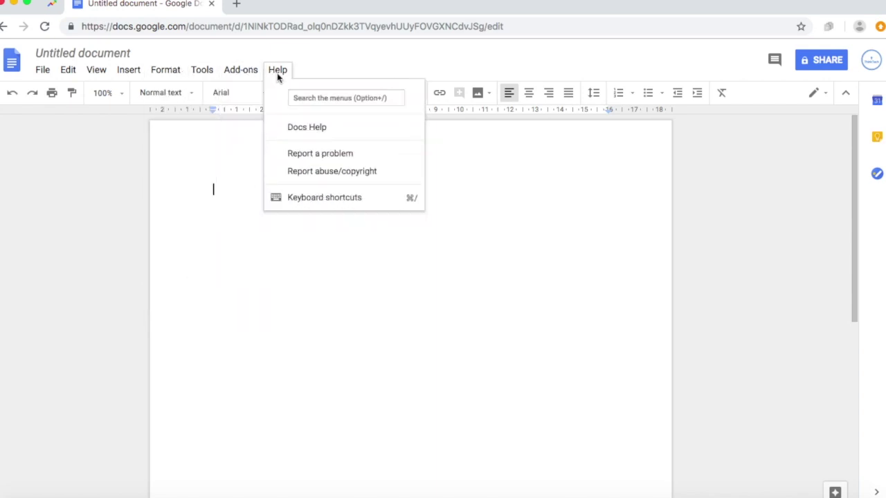
pyautogui.click(127, 251)
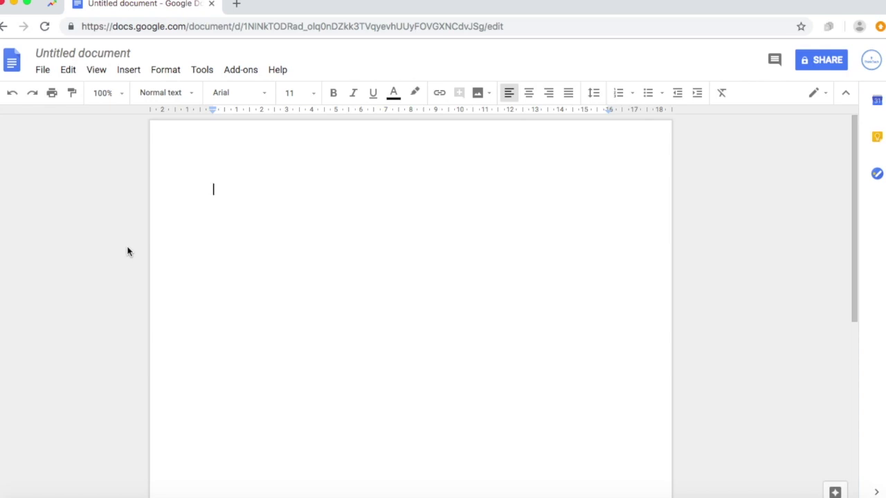
# Step: Find Page setup through a Help search for 'landscape', apply Landscape orientation, and centre the first line
pyautogui.click(286, 71)
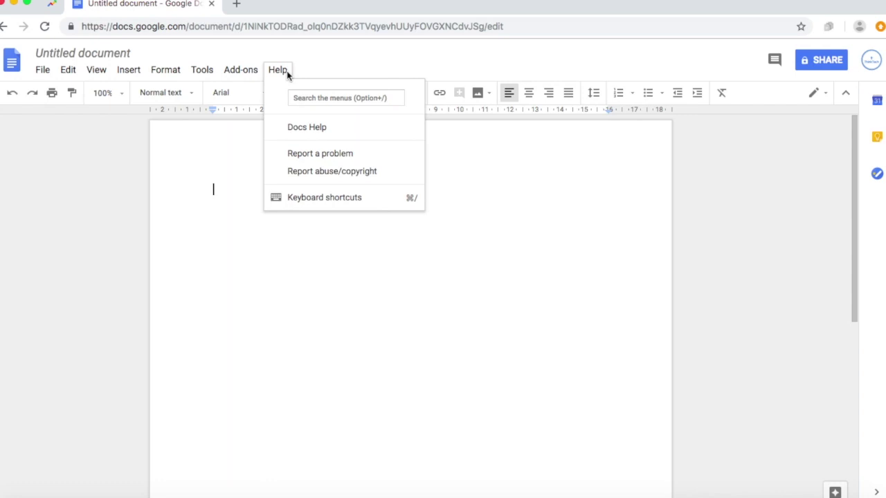
pyautogui.write('lan')
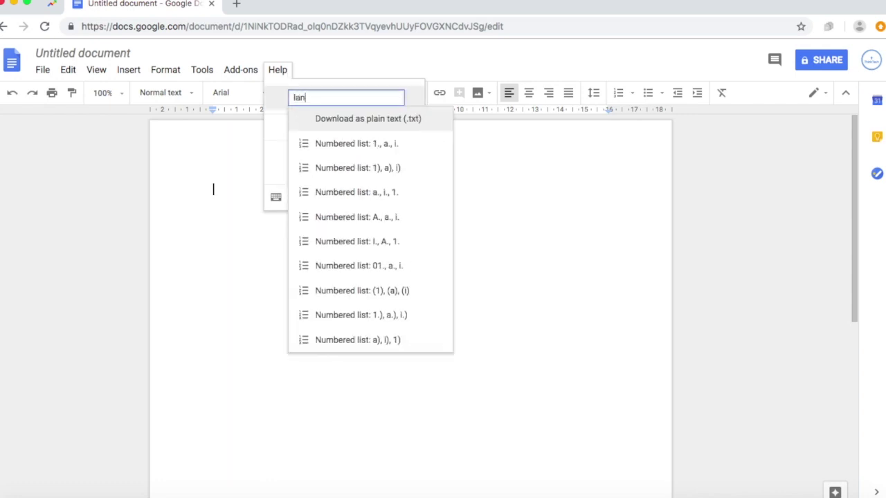
pyautogui.write('dscape')
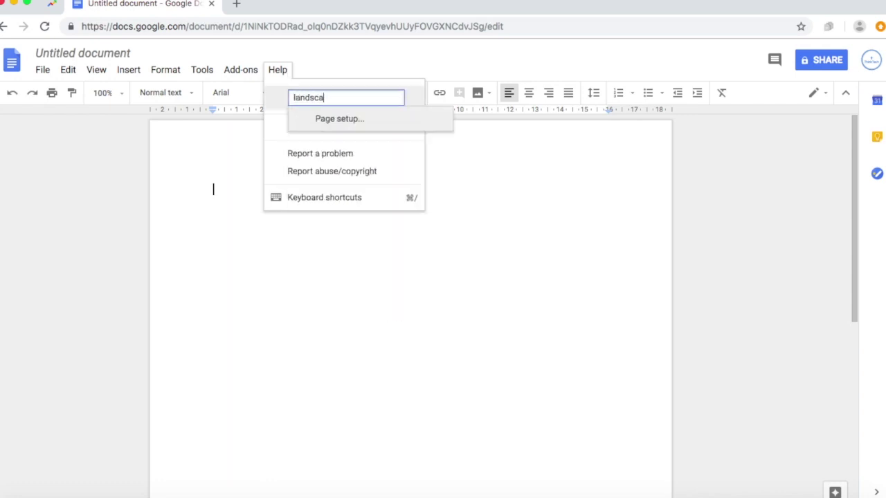
pyautogui.click(346, 119)
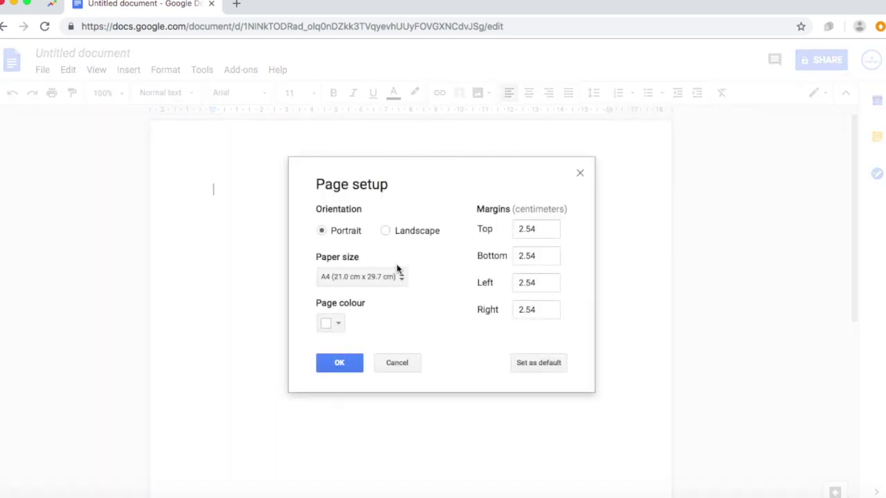
pyautogui.click(385, 233)
pyautogui.click(329, 363)
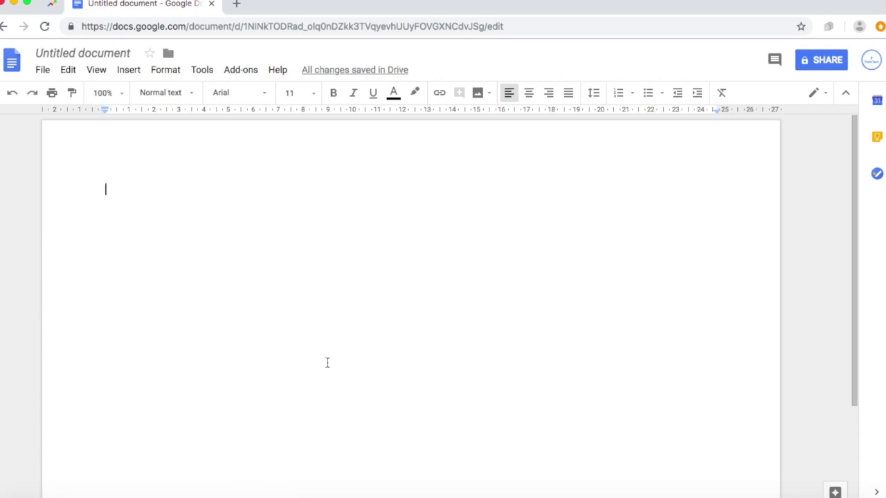
pyautogui.click(527, 93)
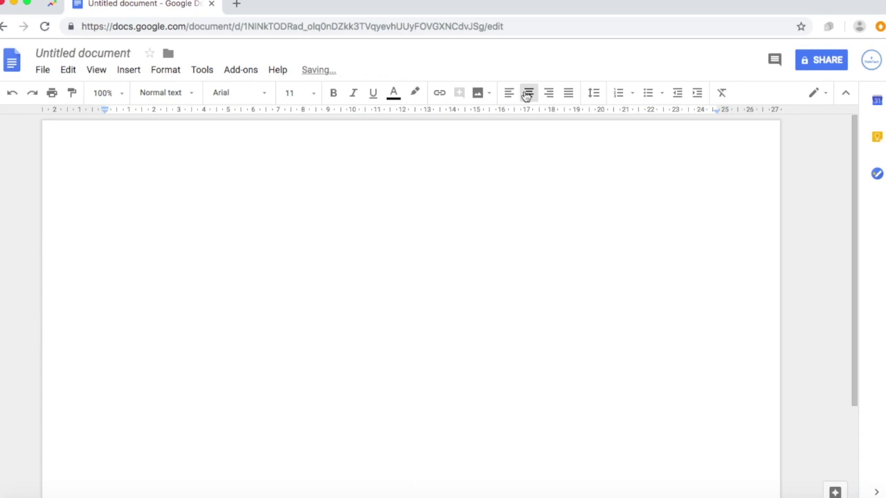
# Step: Set the first line's font size to 18
pyautogui.click(318, 95)
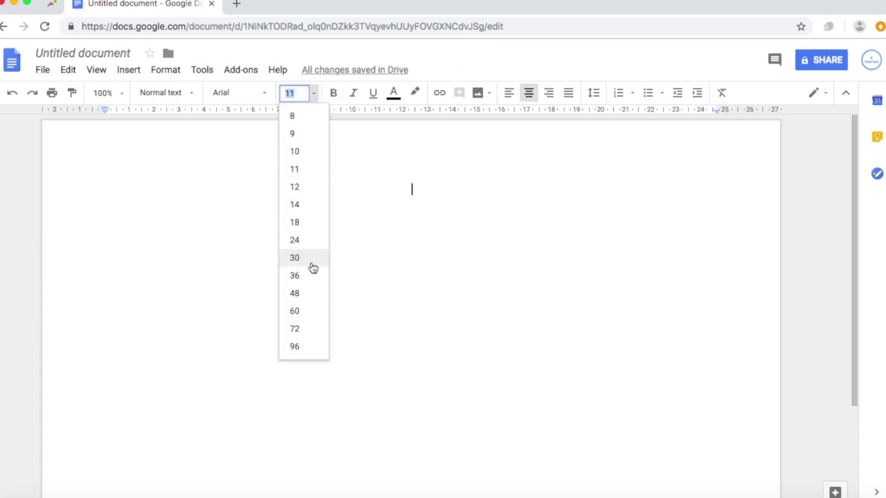
pyautogui.click(319, 224)
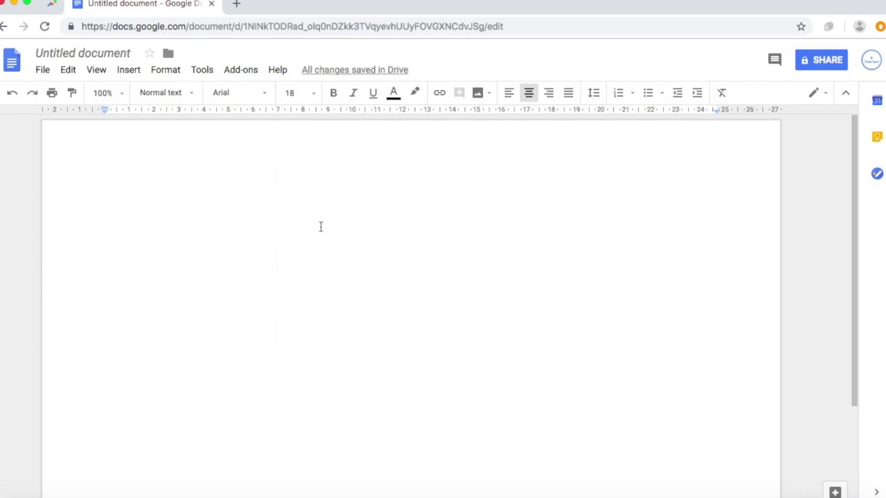
pyautogui.click(266, 97)
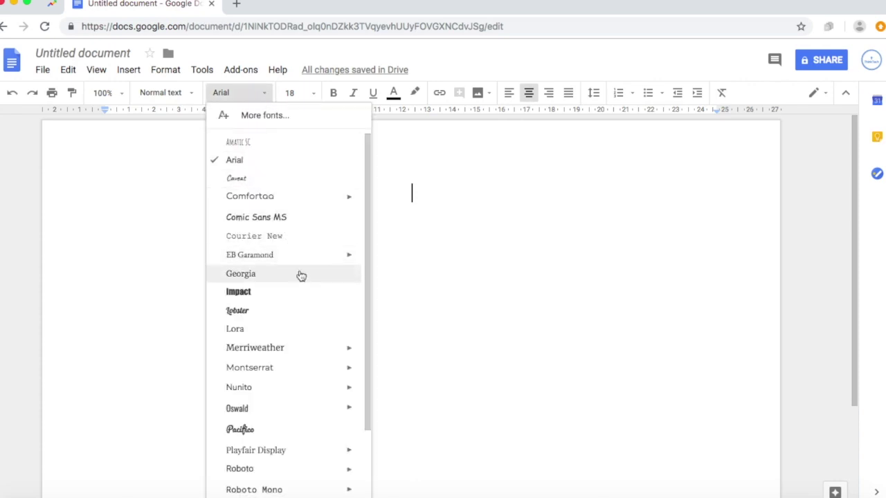
# Step: Add Calibri from More fonts, then switch the font to EB Garamond
pyautogui.click(282, 119)
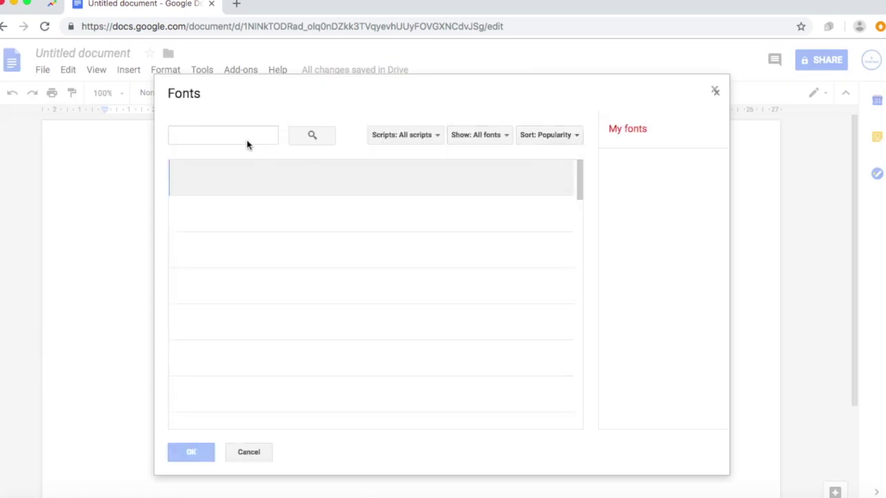
pyautogui.click(236, 134)
pyautogui.scroll(-5, 375, 292)
pyautogui.write('cal')
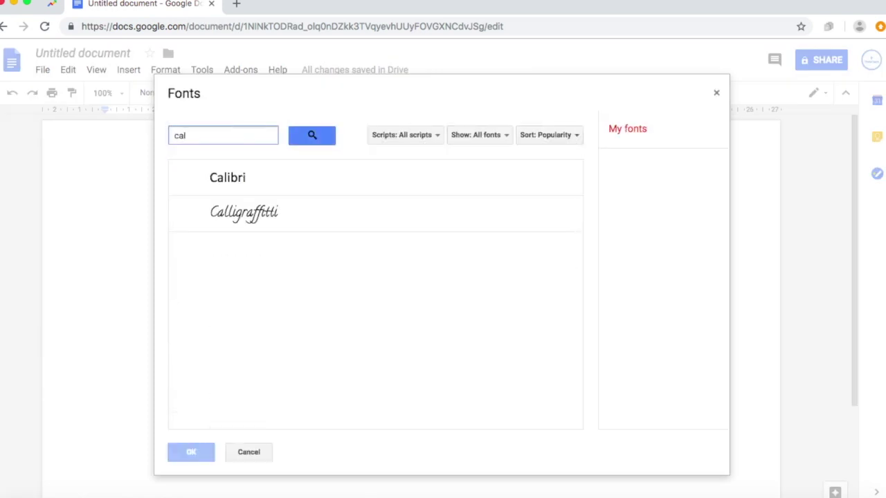
pyautogui.click(237, 179)
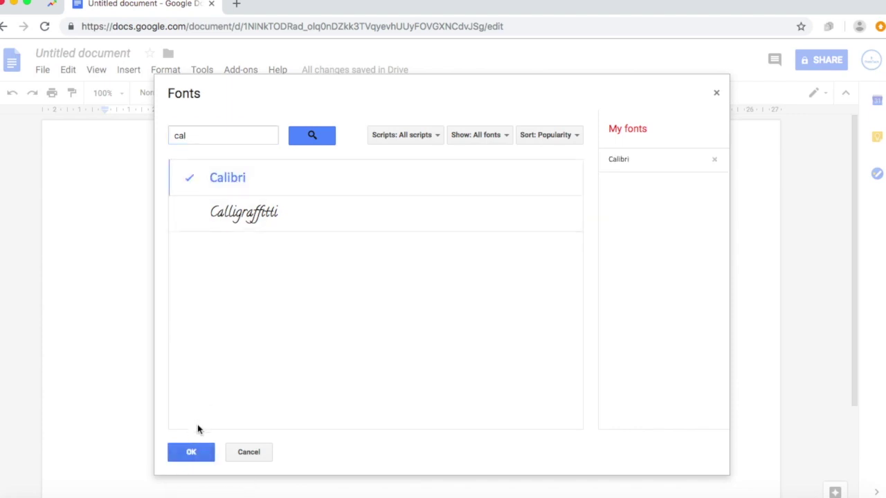
pyautogui.click(194, 453)
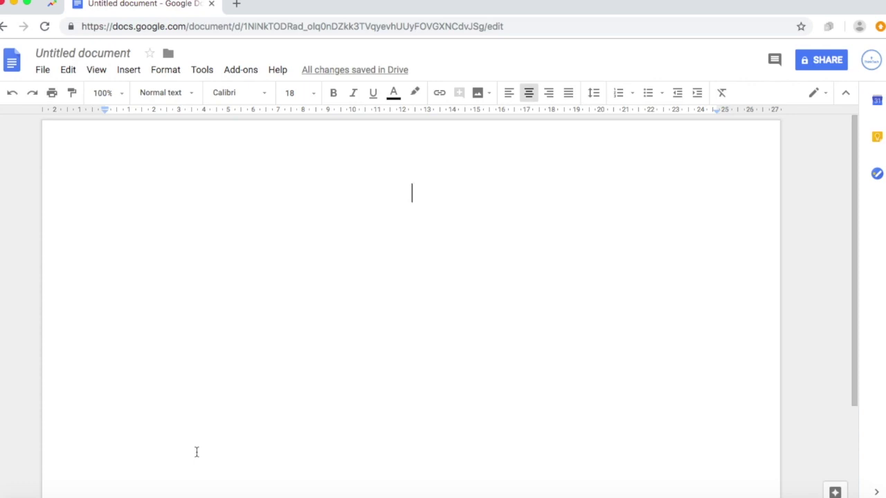
pyautogui.click(267, 94)
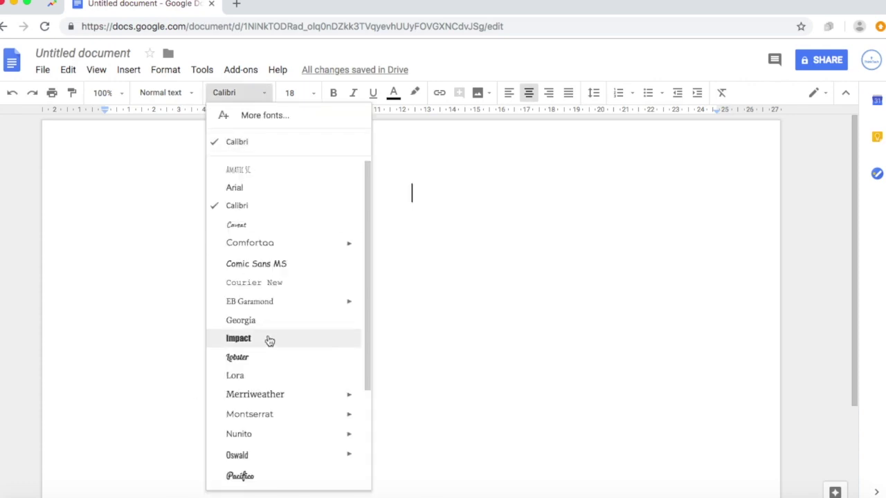
pyautogui.click(273, 302)
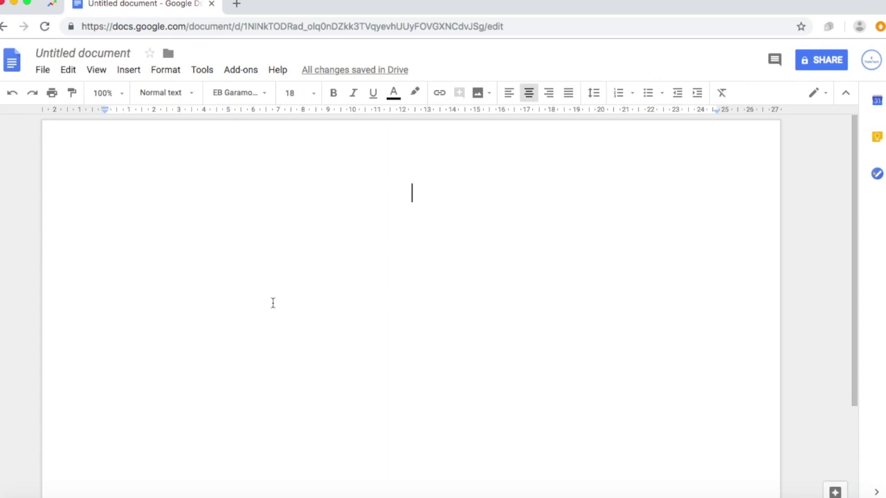
# Step: Type SUBSCRIBE, start a new line, and try each alignment option on it
pyautogui.write('SUBSCRIBE')
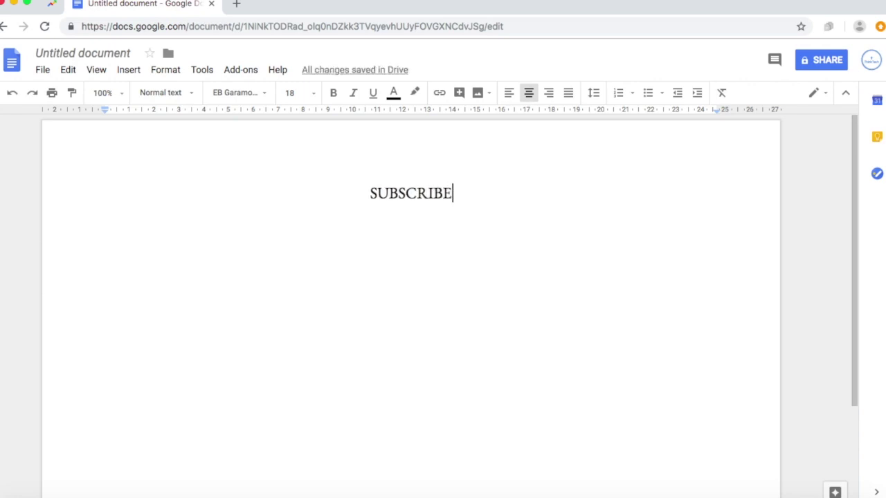
pyautogui.press('Return')
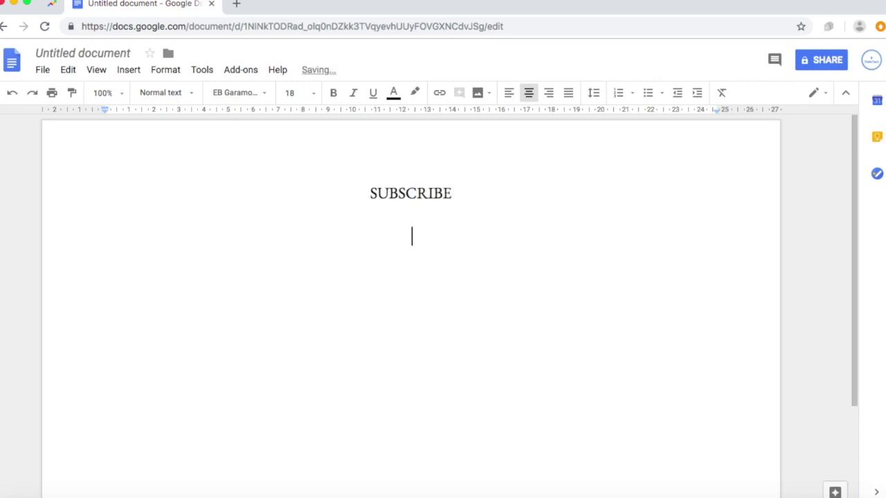
pyautogui.click(509, 94)
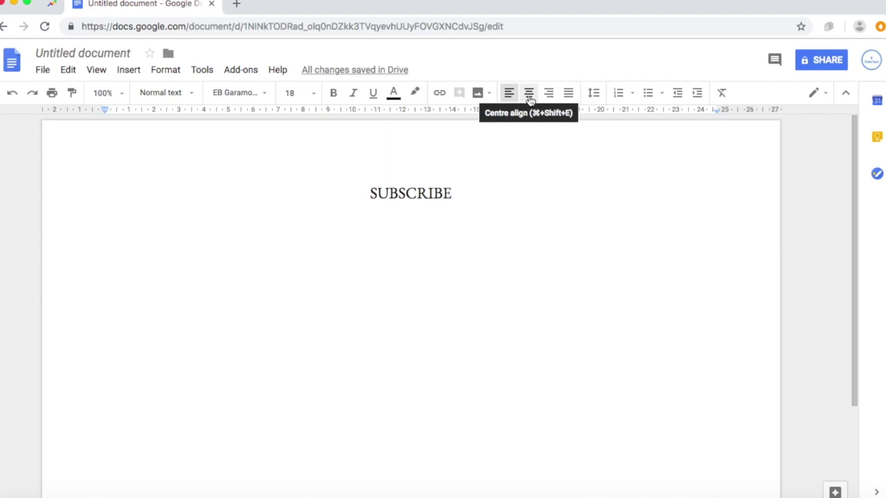
pyautogui.click(524, 98)
pyautogui.click(507, 96)
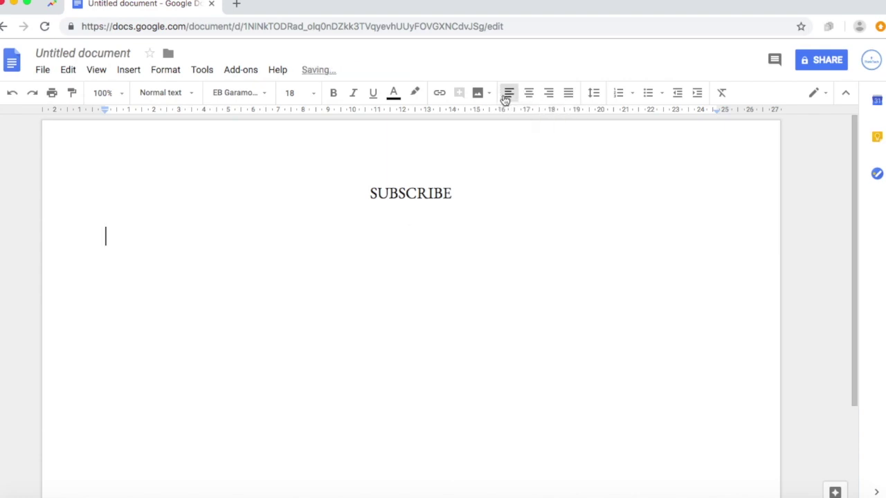
pyautogui.click(547, 96)
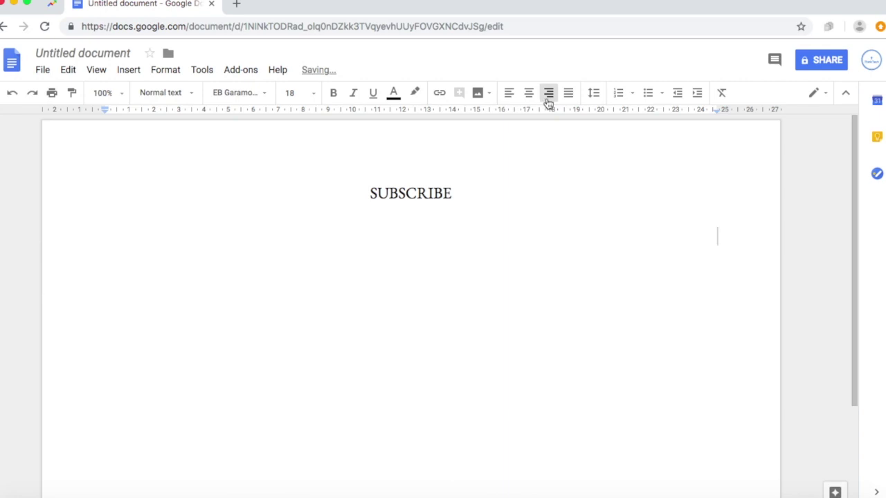
pyautogui.click(568, 95)
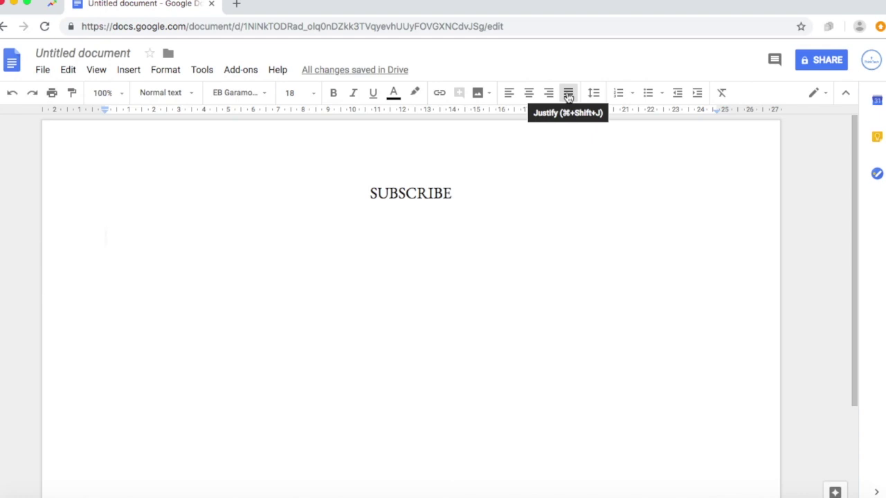
pyautogui.click(531, 95)
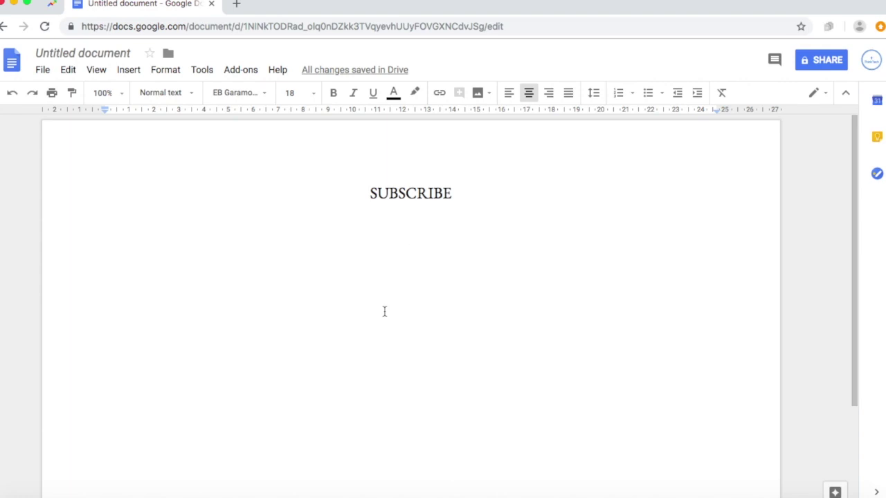
# Step: Type CHECKOUT on the new line and left-align it
pyautogui.write('CHE')
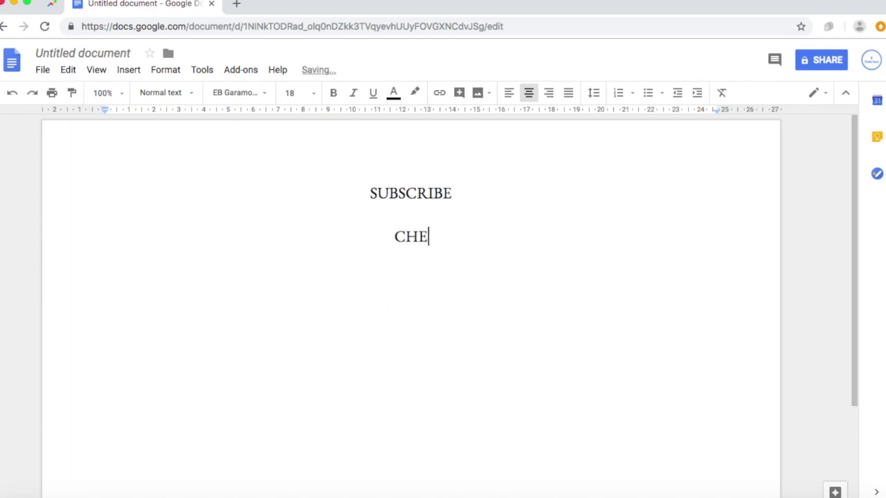
pyautogui.write('CKOUT')
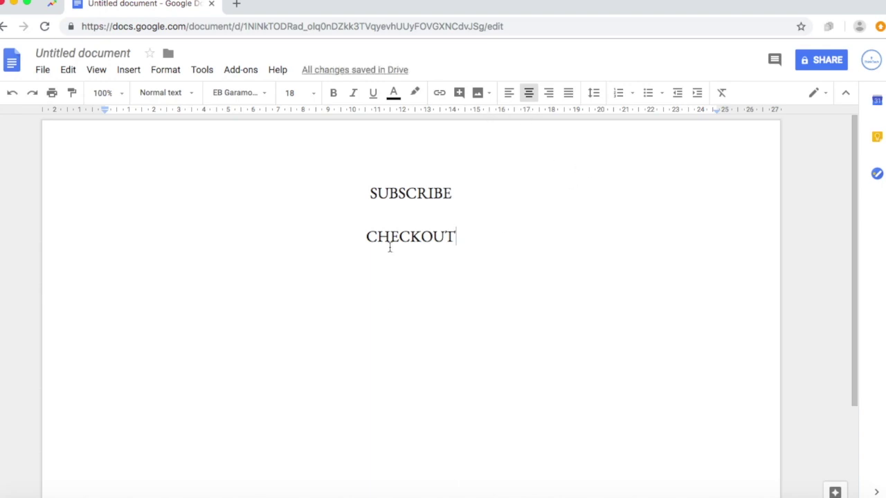
pyautogui.click(508, 94)
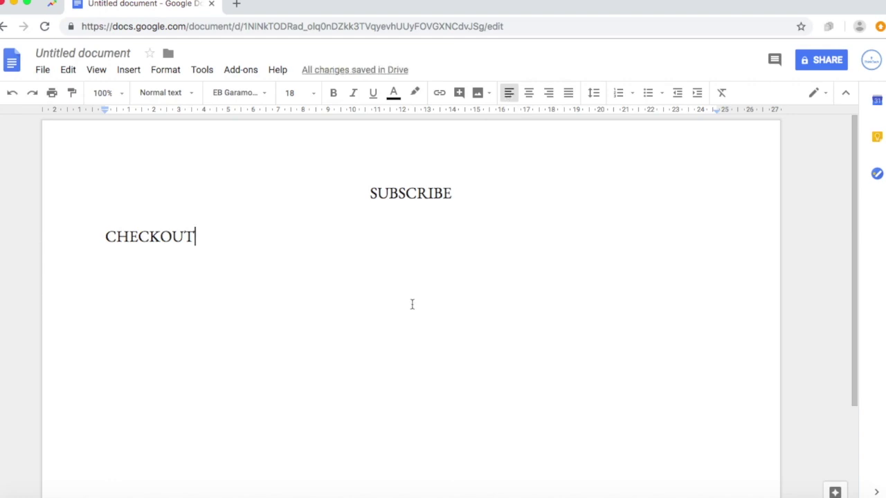
pyautogui.click(92, 56)
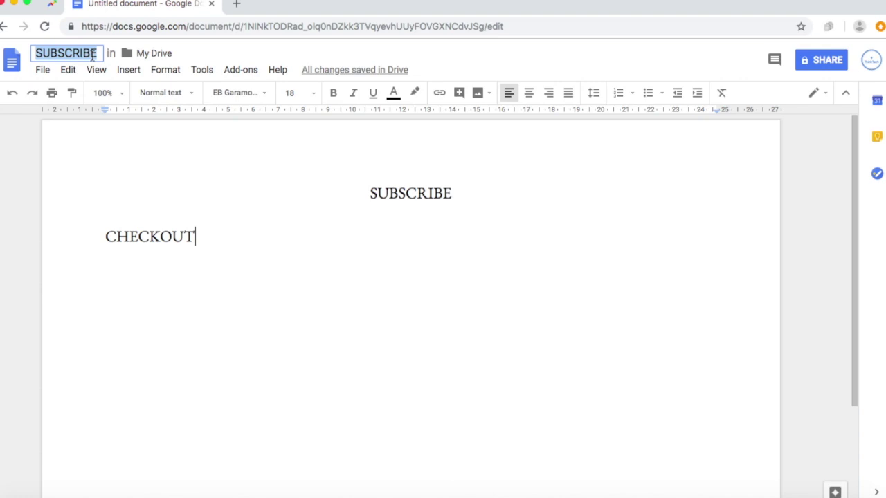
# Step: Rename the document to 'YOUTUBE EXAMPLE'
pyautogui.press('BackSpace')
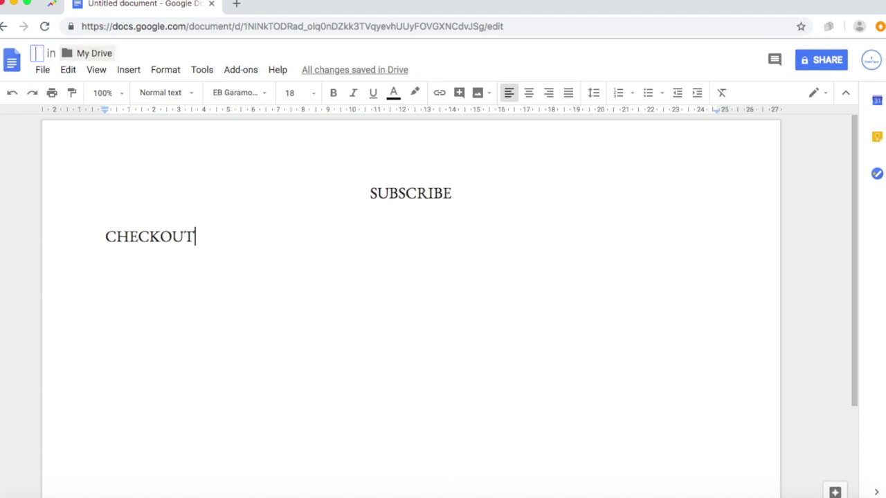
pyautogui.write('YOTU')
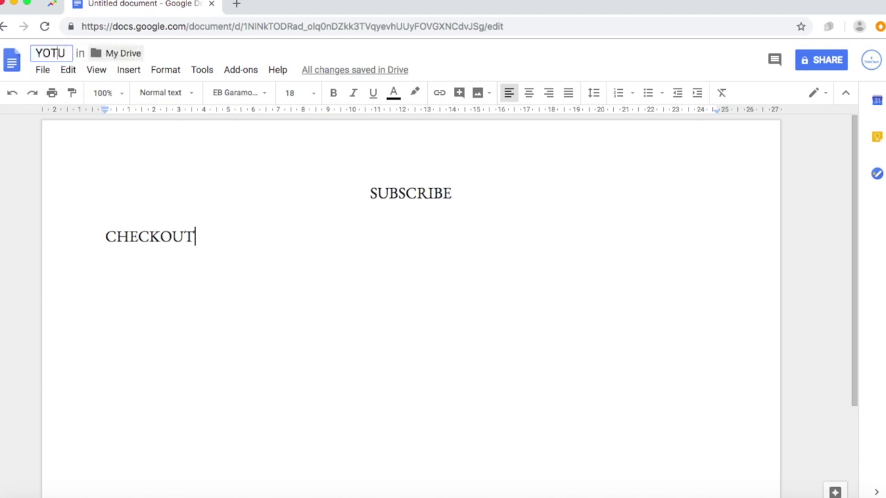
pyautogui.press('BackSpace')
pyautogui.press('BackSpace')
pyautogui.write('U')
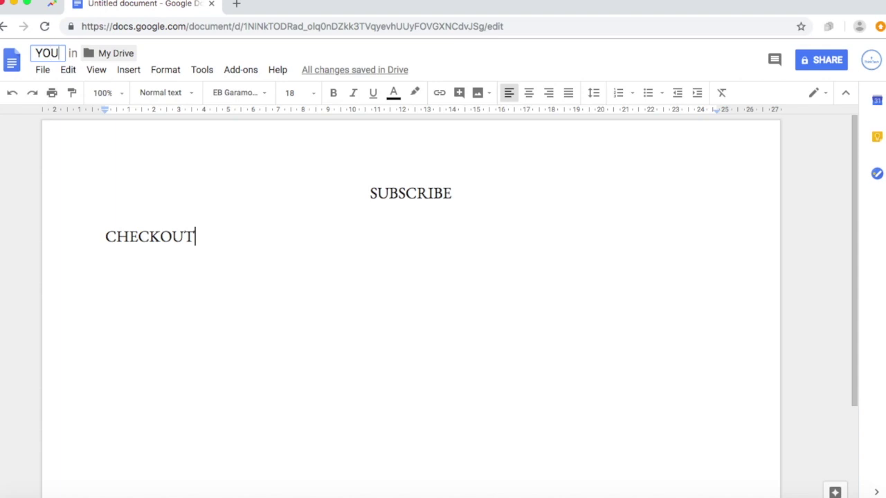
pyautogui.write('TUBE EXAM')
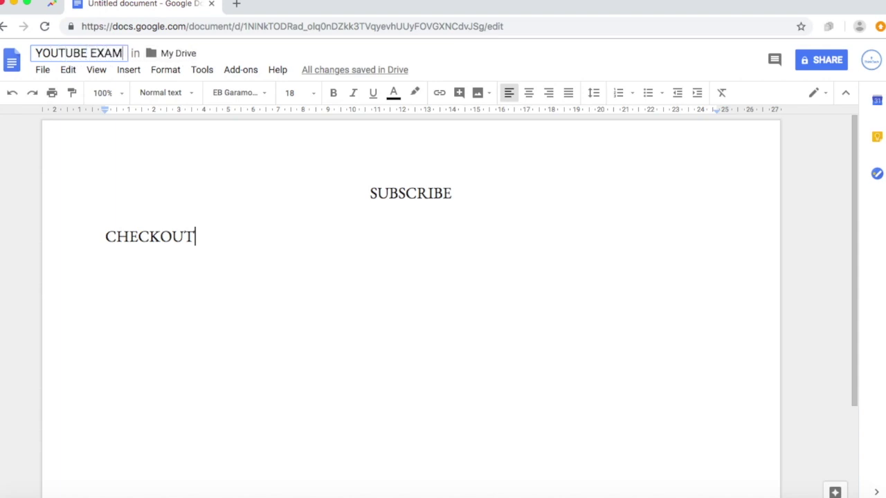
pyautogui.write('PLE')
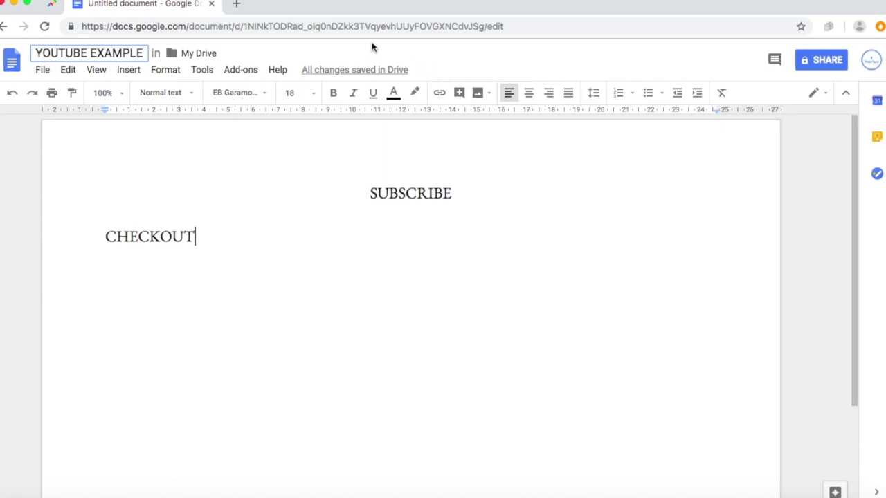
pyautogui.click(234, 6)
# Step: Close the document tab and return to Google Docs home through a 'google docs' search
pyautogui.click(212, 5)
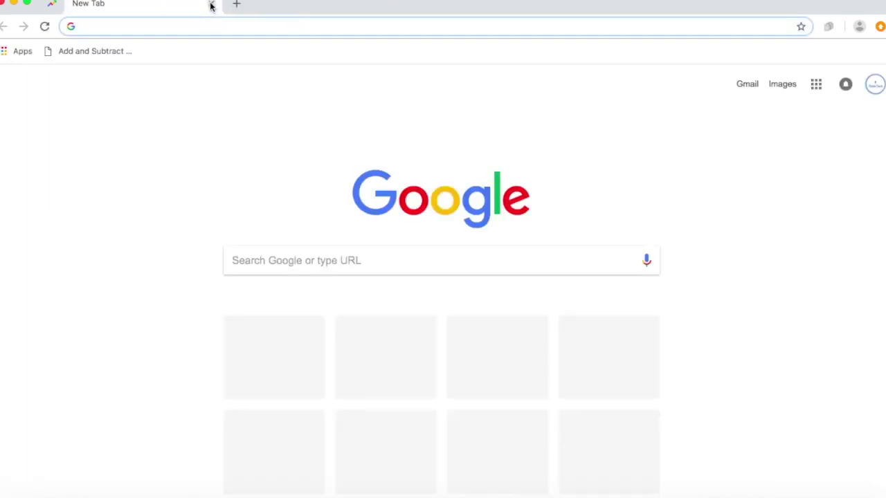
pyautogui.write('google docs')
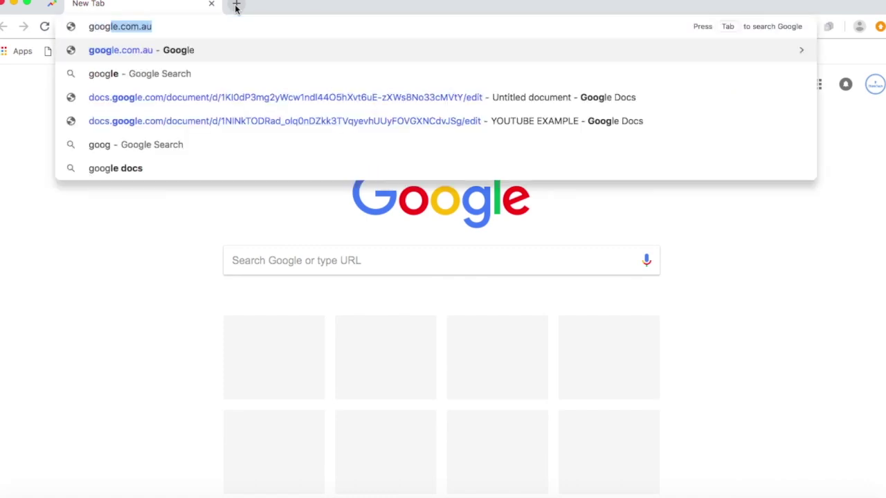
pyautogui.press('Return')
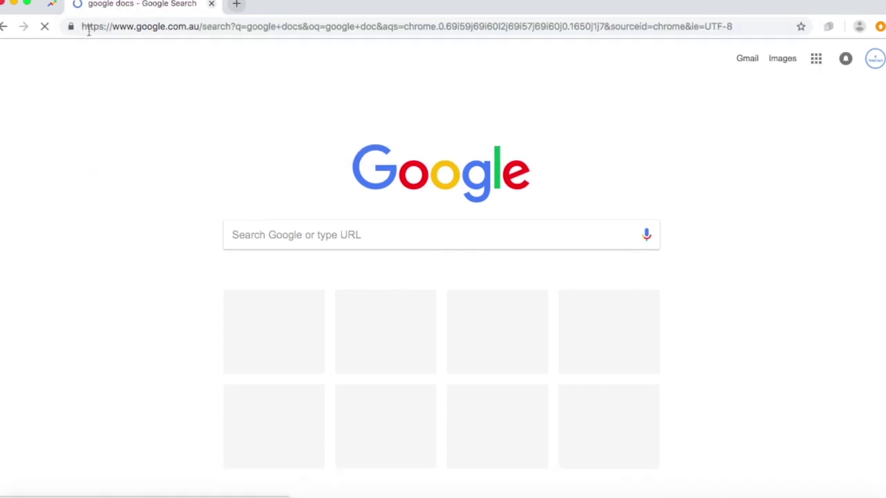
pyautogui.click(184, 166)
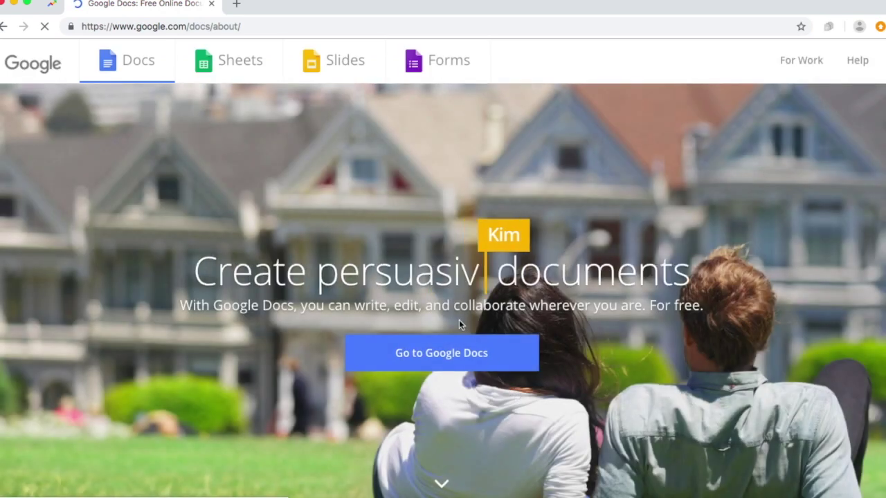
pyautogui.click(457, 360)
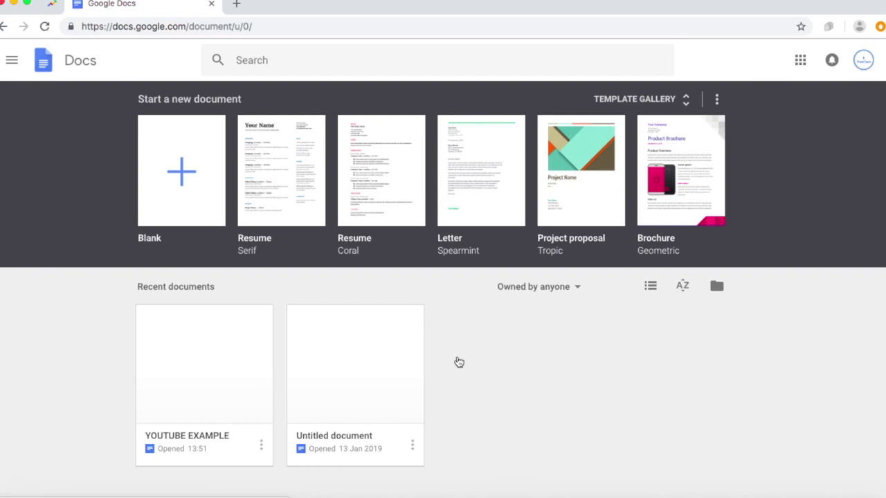
# Step: Reopen YOUTUBE EXAMPLE from recent documents and view its version history
pyautogui.click(216, 391)
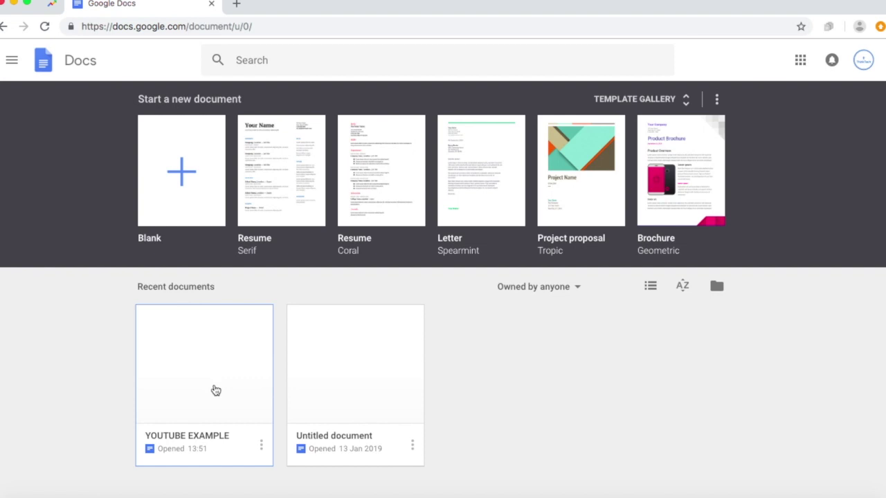
pyautogui.click(216, 391)
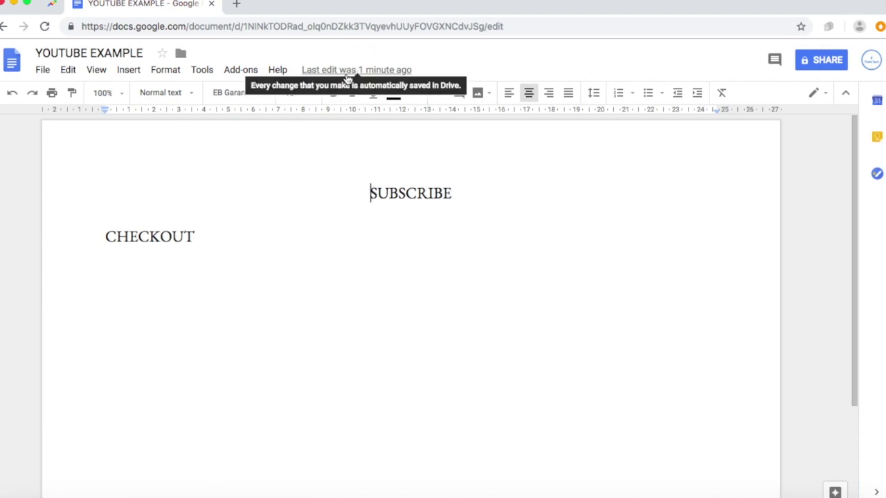
pyautogui.click(394, 71)
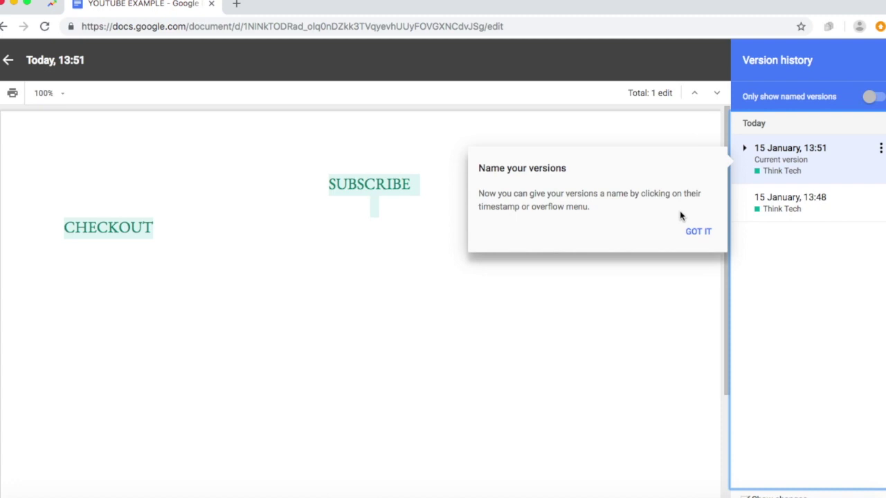
pyautogui.click(698, 233)
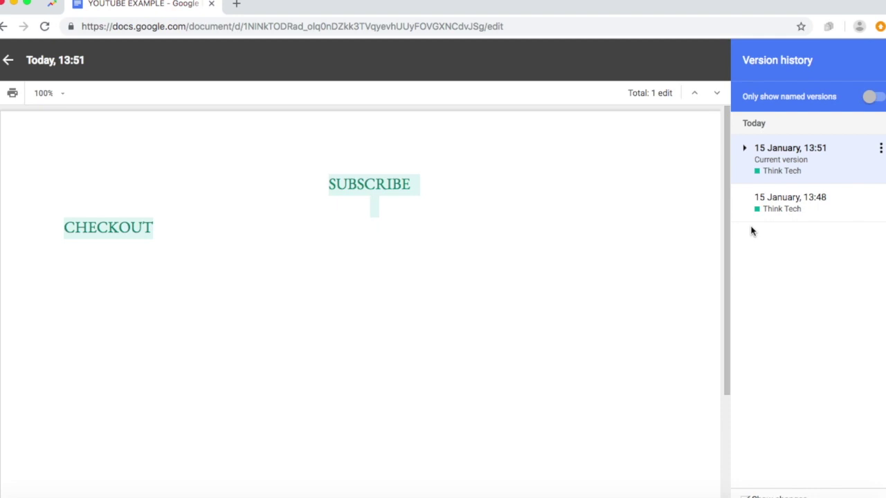
pyautogui.click(10, 61)
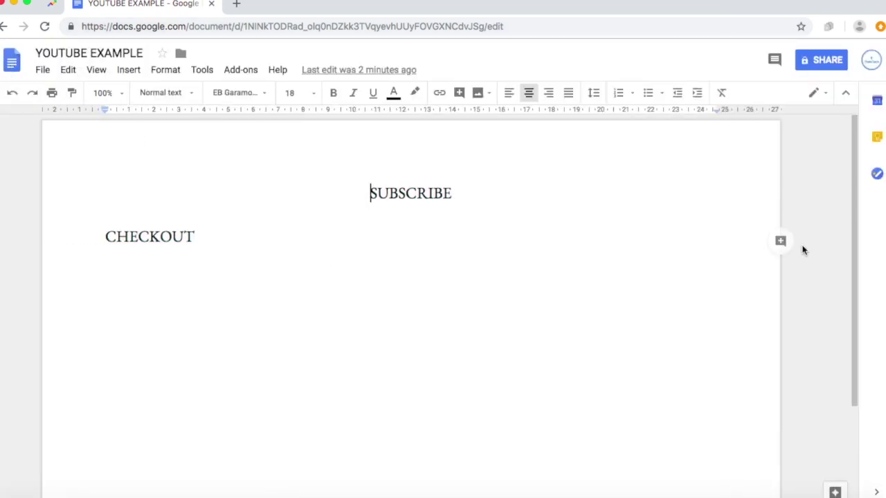
pyautogui.click(841, 62)
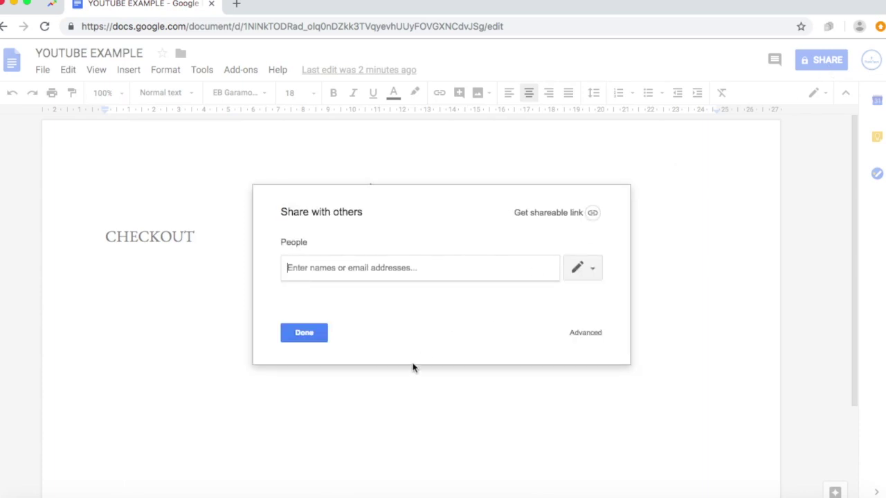
pyautogui.write('thinktech')
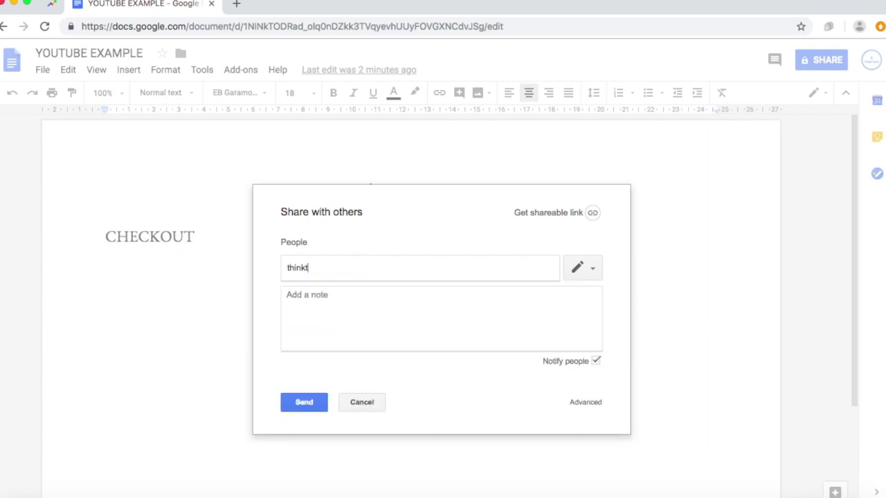
pyautogui.press('BackSpace')
pyautogui.press('BackSpace')
pyautogui.press('BackSpace')
pyautogui.press('BackSpace')
pyautogui.press('BackSpace')
pyautogui.press('BackSpace')
pyautogui.press('BackSpace')
pyautogui.press('BackSpace')
pyautogui.press('BackSpace')
pyautogui.click(322, 335)
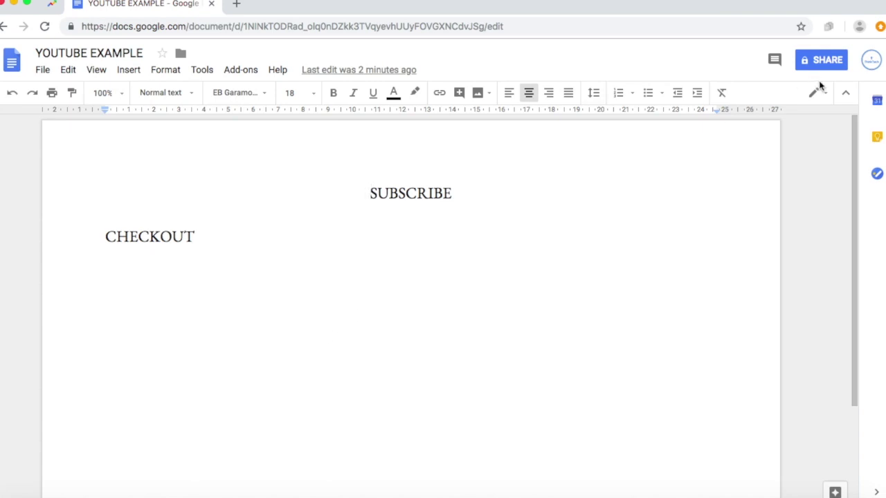
pyautogui.click(766, 62)
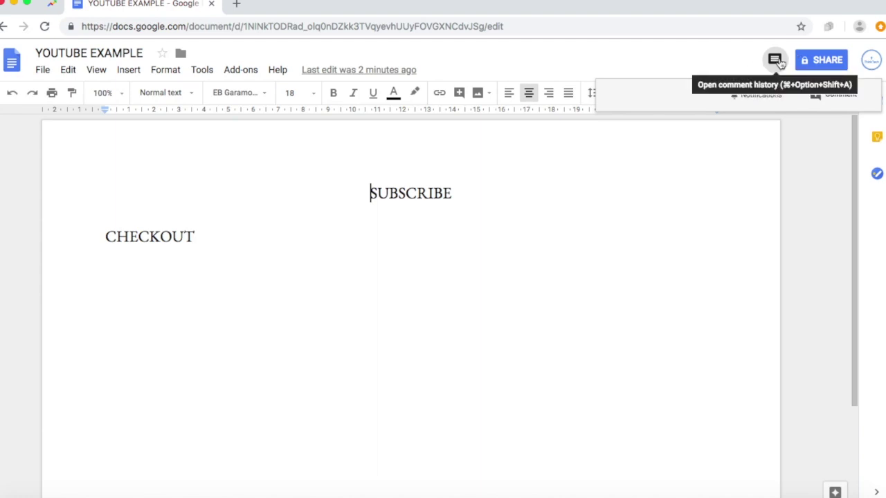
# Step: Post the comment 'HI EVERYONE NEED EDITING' on the SUBSCRIBE heading
pyautogui.click(826, 96)
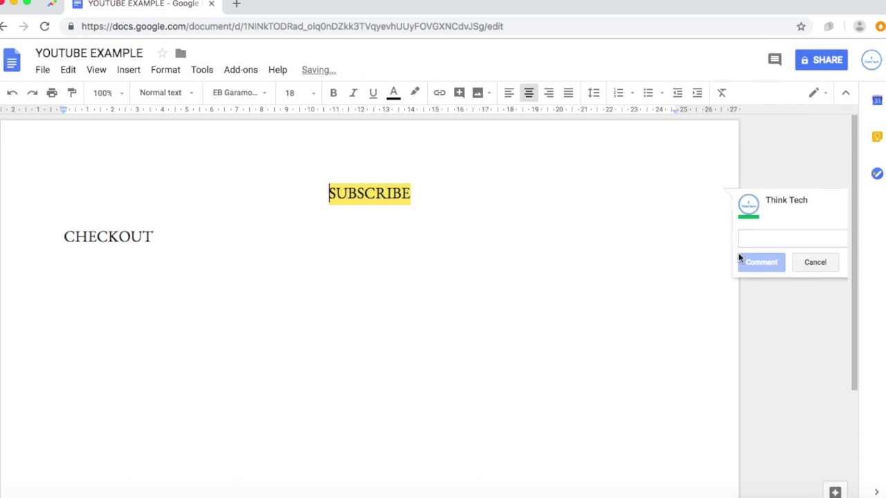
pyautogui.write('HI EVERYOJW')
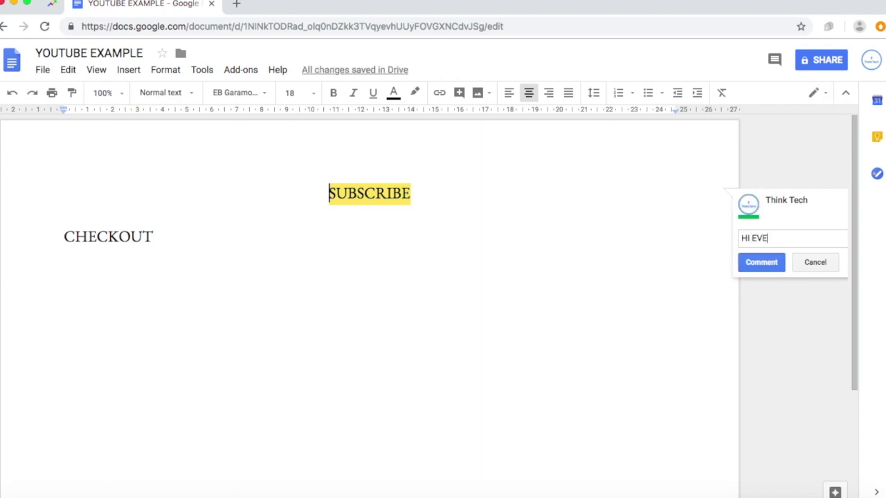
pyautogui.press('BackSpace')
pyautogui.press('BackSpace')
pyautogui.write('NE NEE')
pyautogui.write('D EDI')
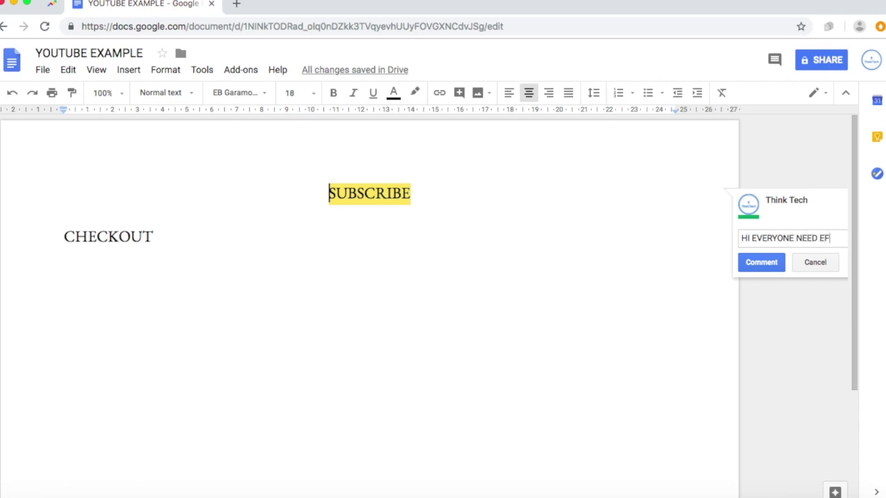
pyautogui.write('TING')
pyautogui.click(719, 263)
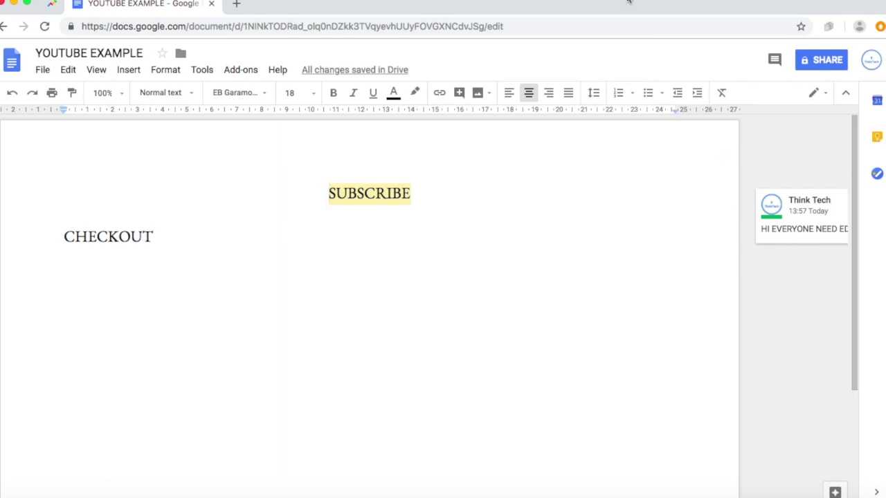
# Step: Apply the two-column preset from Format > Columns, then type sample text 'srrrt'
pyautogui.click(166, 76)
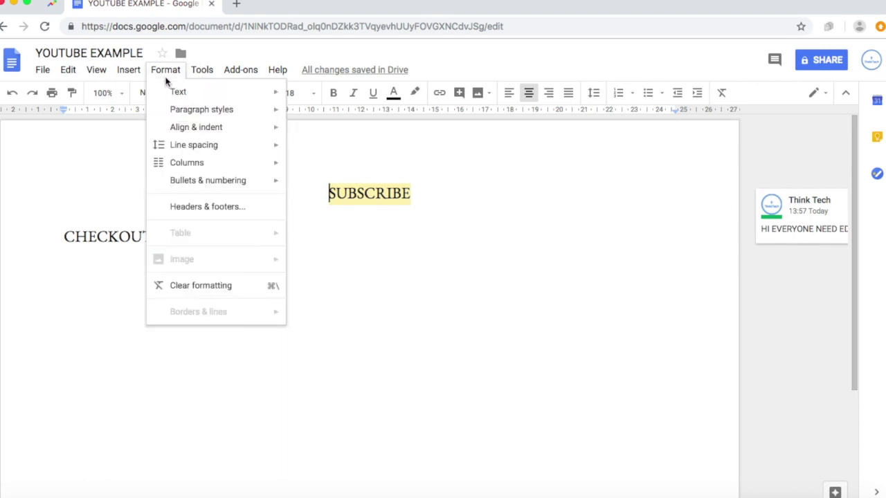
pyautogui.moveTo(225, 164)
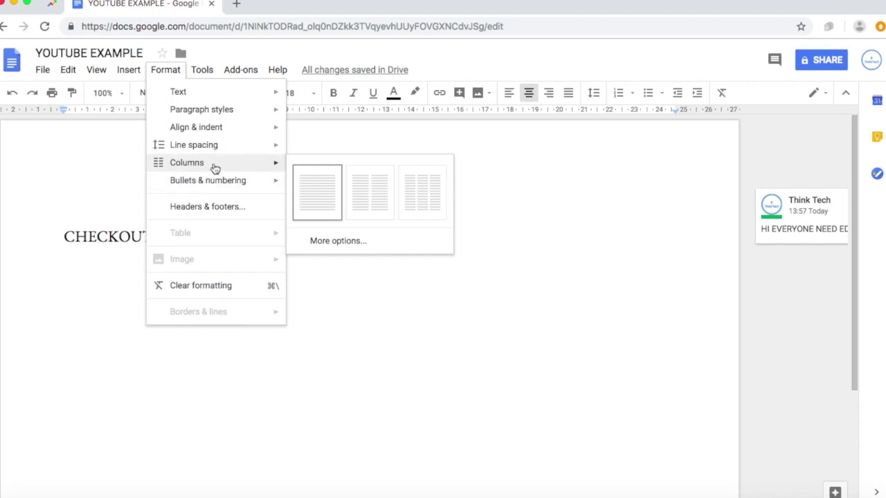
pyautogui.click(371, 200)
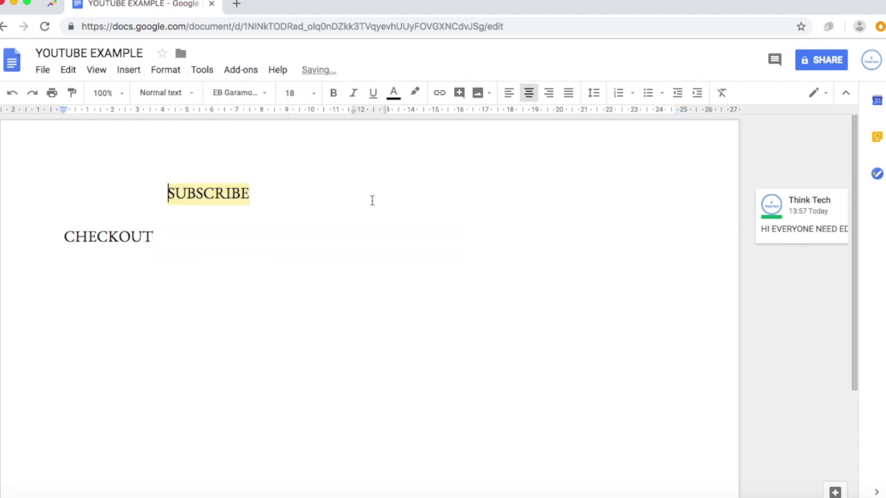
pyautogui.write('s')
pyautogui.write('rrrt')
pyautogui.press('BackSpace')
pyautogui.press('BackSpace')
pyautogui.press('BackSpace')
pyautogui.press('BackSpace')
pyautogui.press('BackSpace')
pyautogui.press('BackSpace')
pyautogui.press('BackSpace')
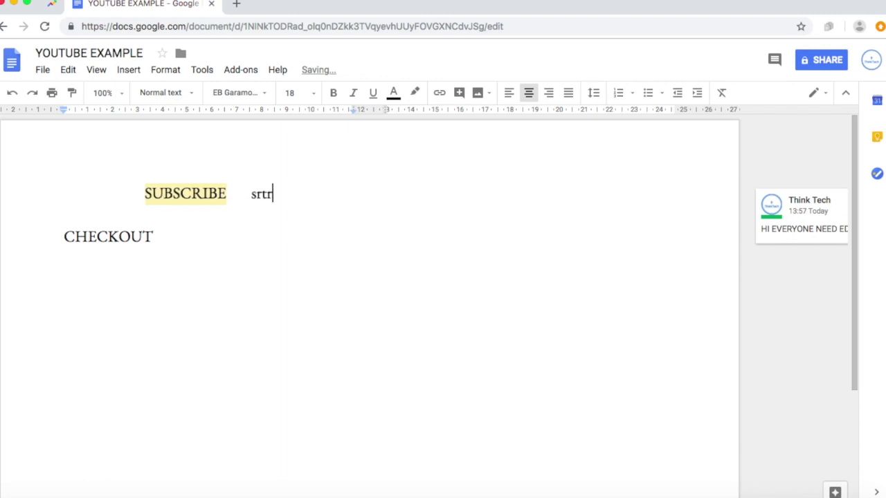